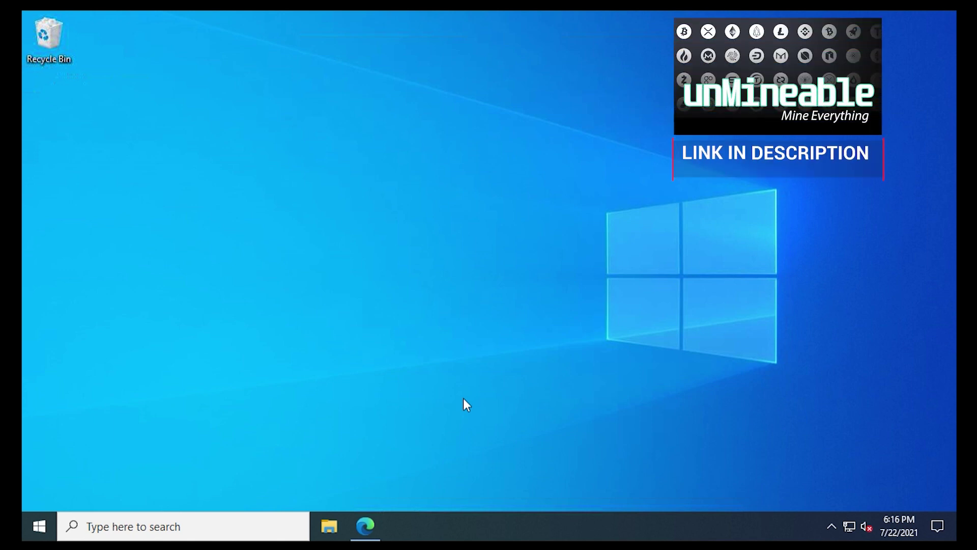
Make a new desktop folder named MINER, then launch Windows Security from the tray's hidden icons.
right_click(69, 134)
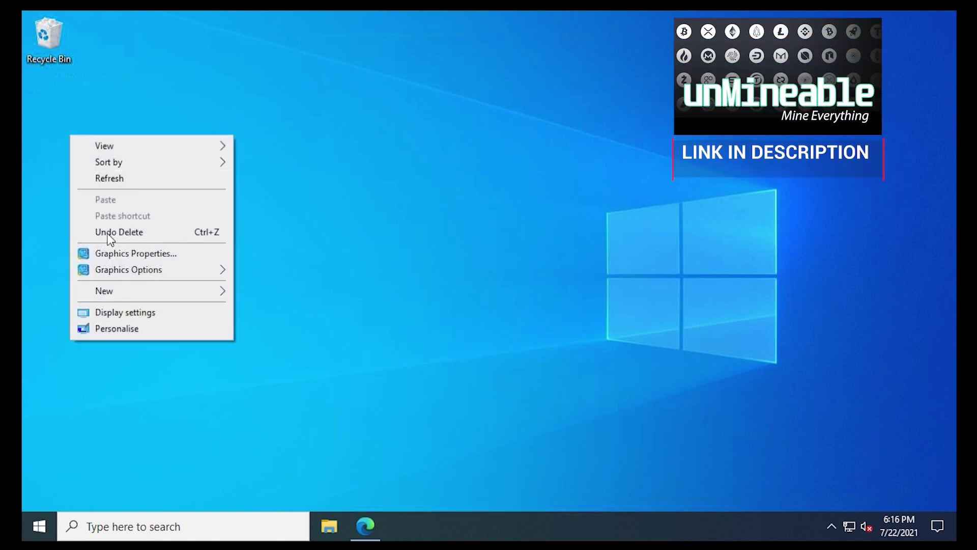
mouse_move(117, 292)
click(245, 292)
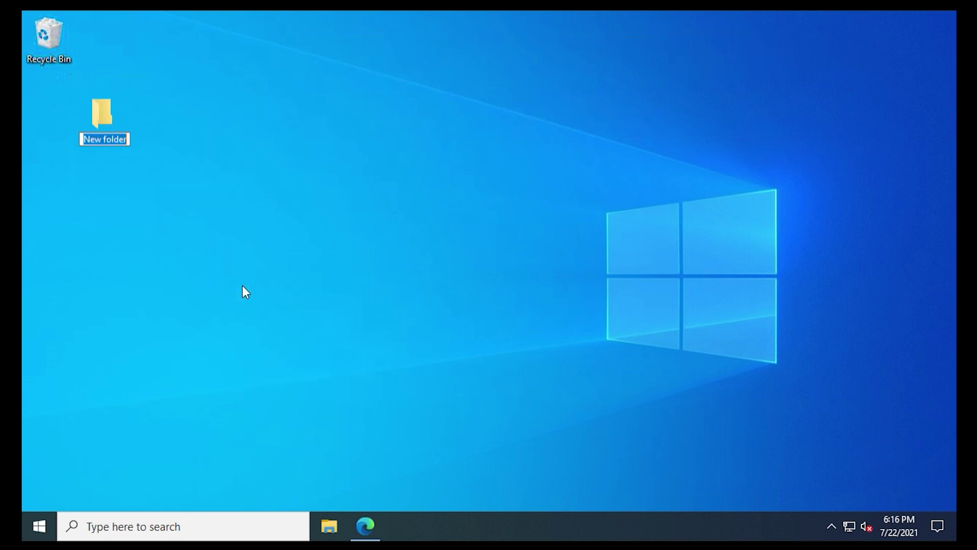
text(MINER)
key(Return)
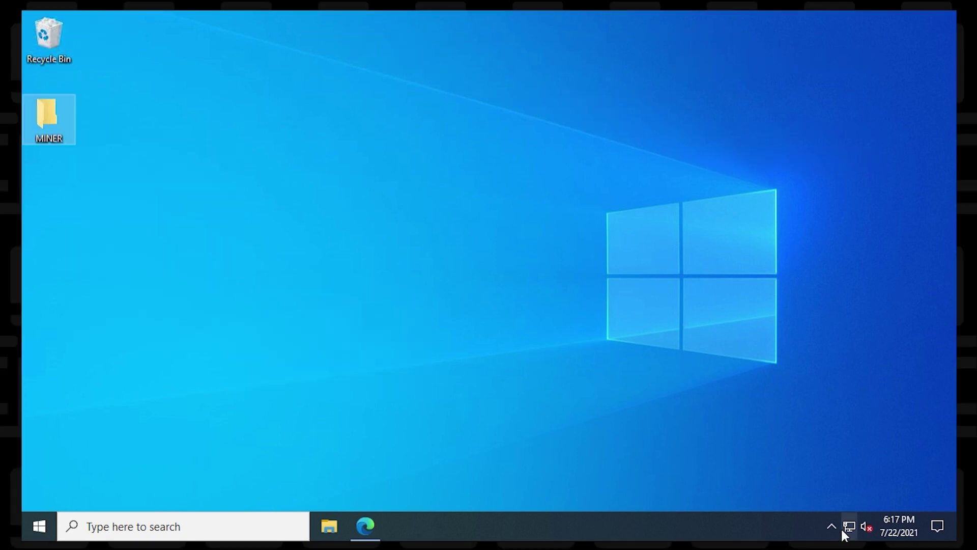
click(831, 526)
click(818, 469)
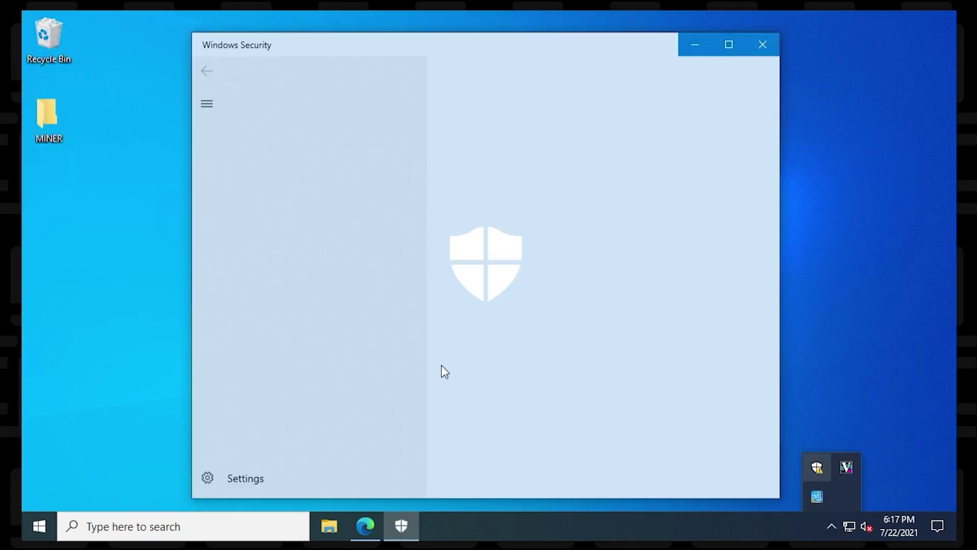
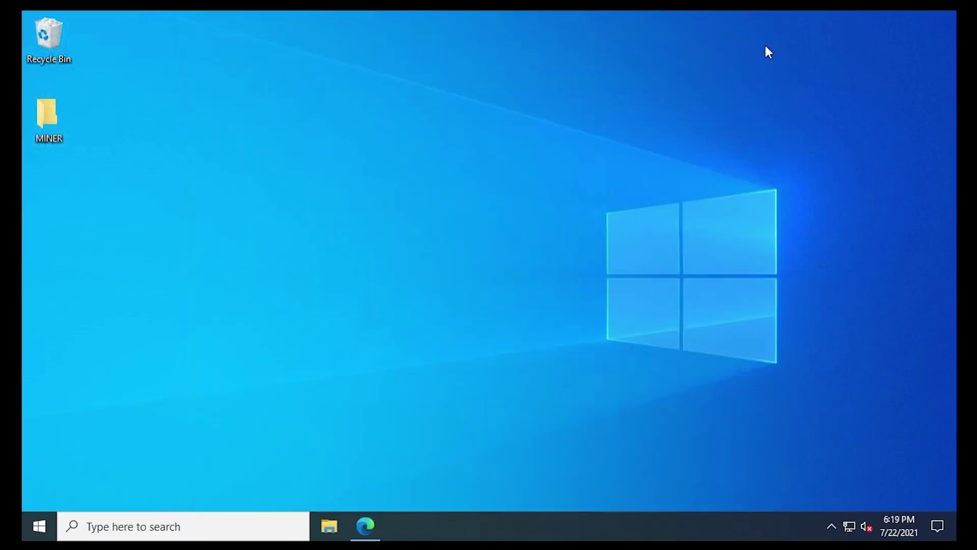
In Edge, search Google for 'unmineable', open the unmineable.com result and maximize the window.
click(369, 534)
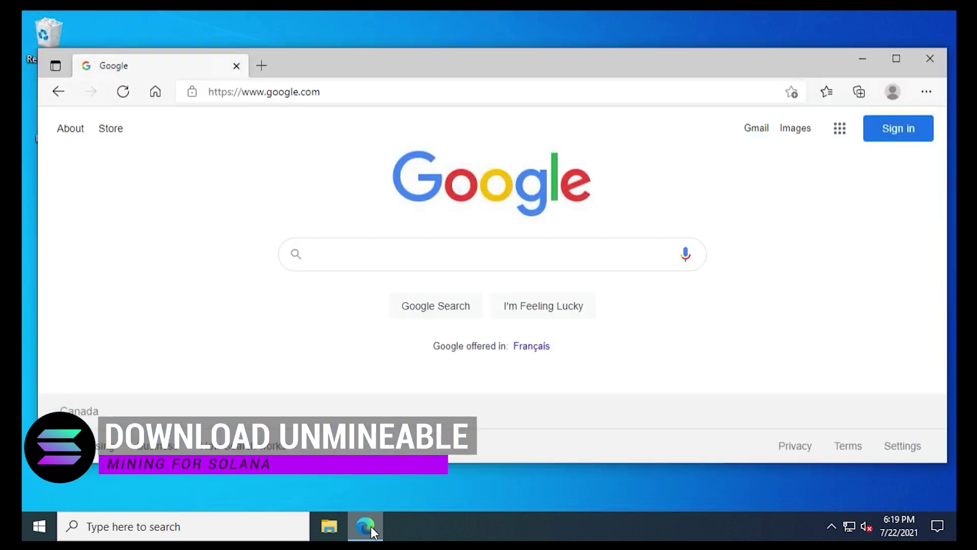
text(un)
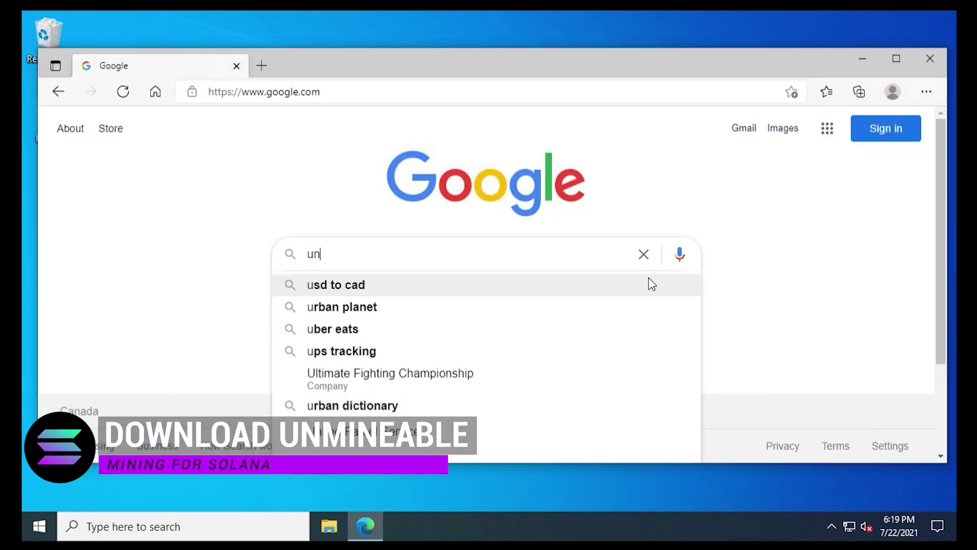
text(mineable)
click(648, 279)
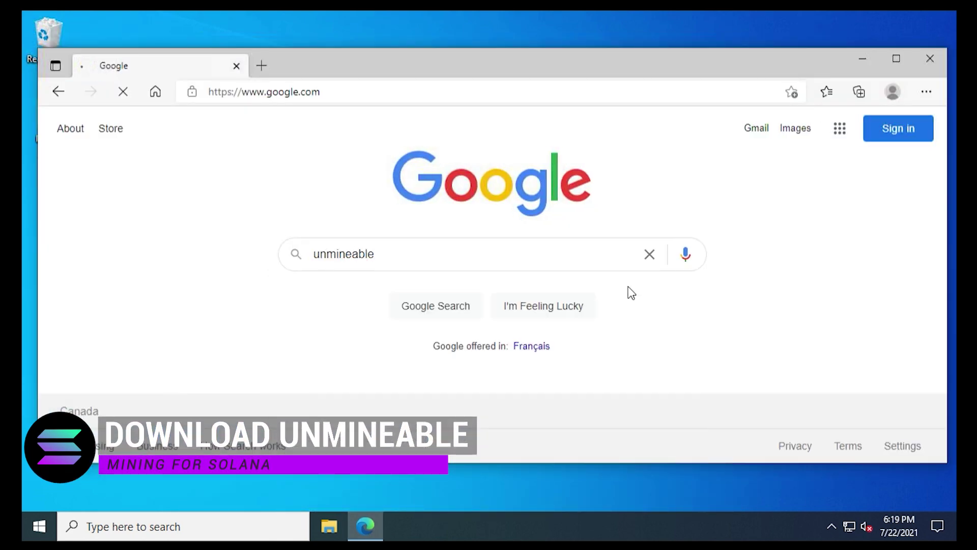
click(453, 262)
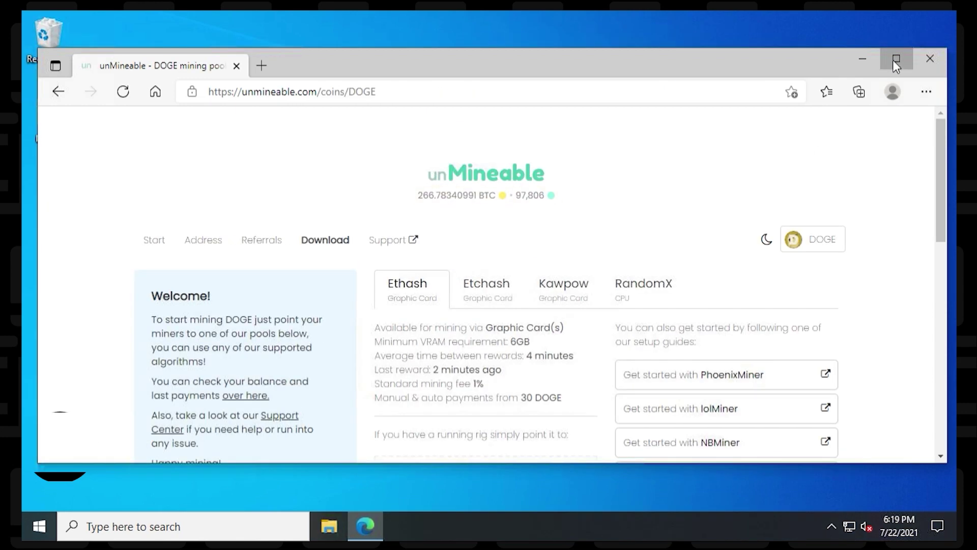
click(897, 59)
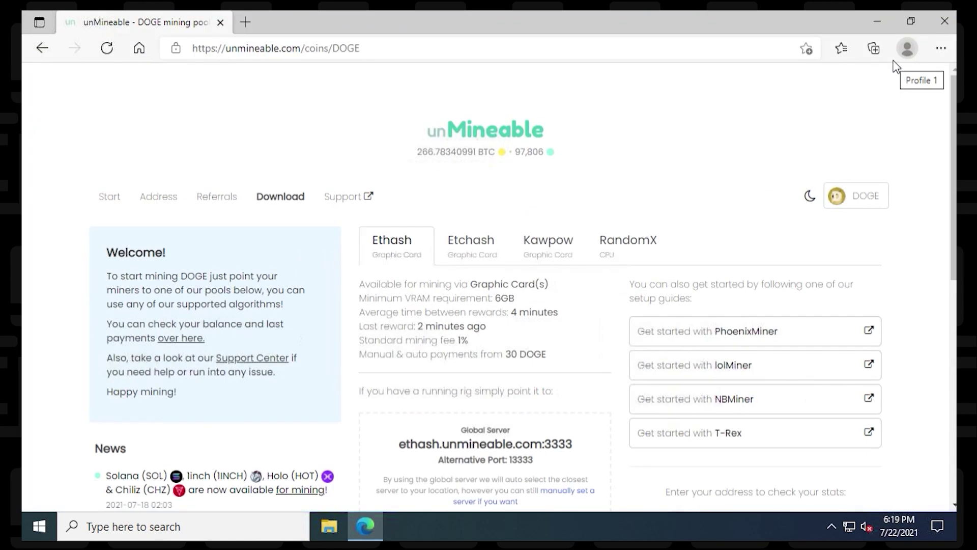
Save the v1.1.0-beta-mfi miner zip into Desktop\MINER, then close Edge.
click(280, 197)
scroll(612, 225, down, 4)
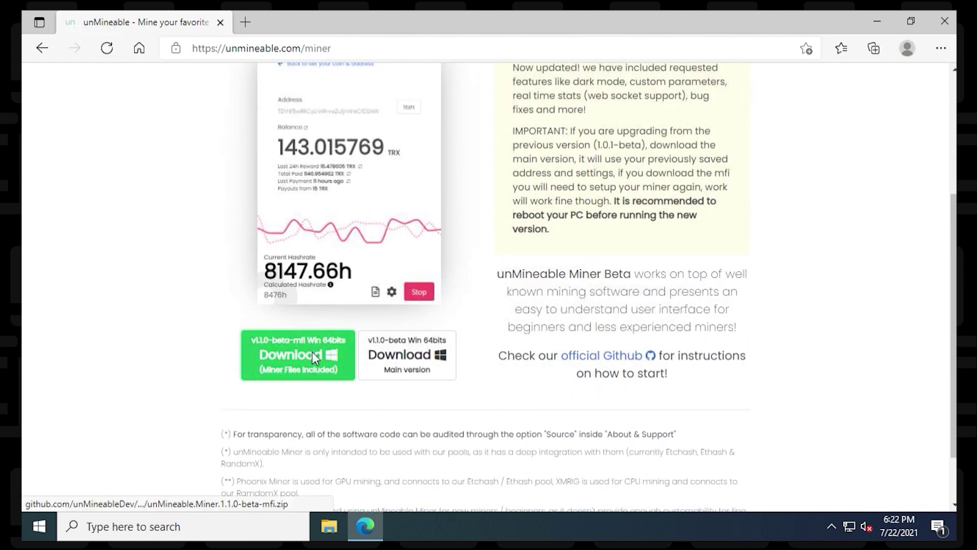
right_click(312, 352)
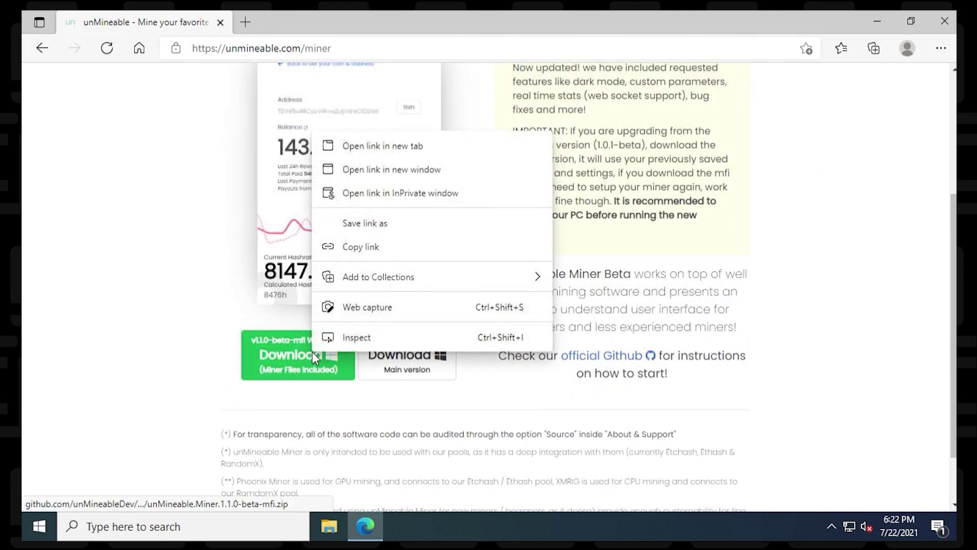
click(377, 223)
click(81, 97)
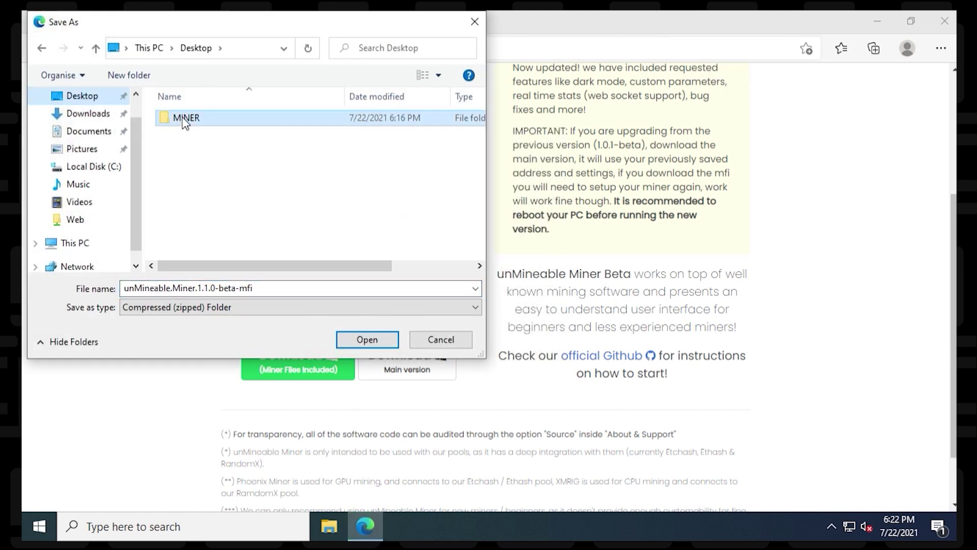
double_click(184, 119)
click(369, 340)
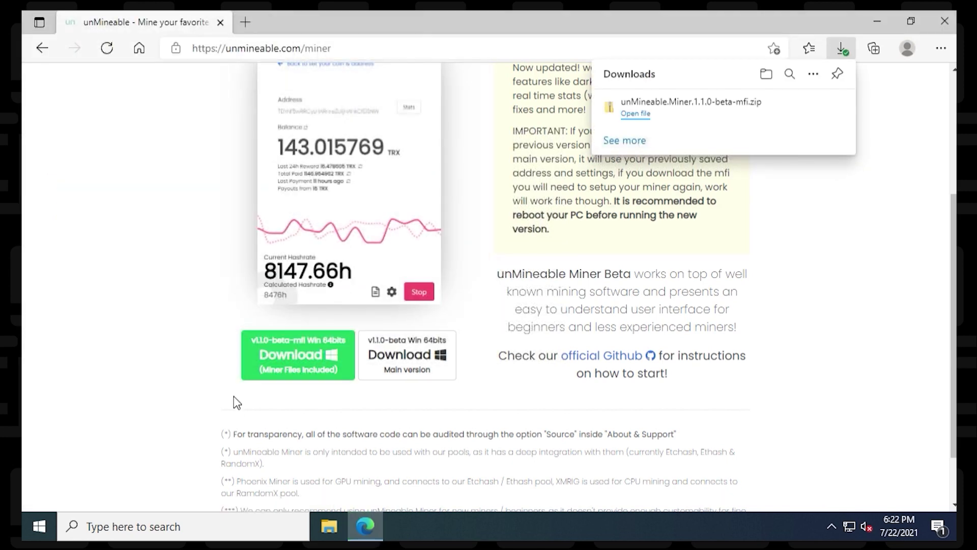
click(949, 17)
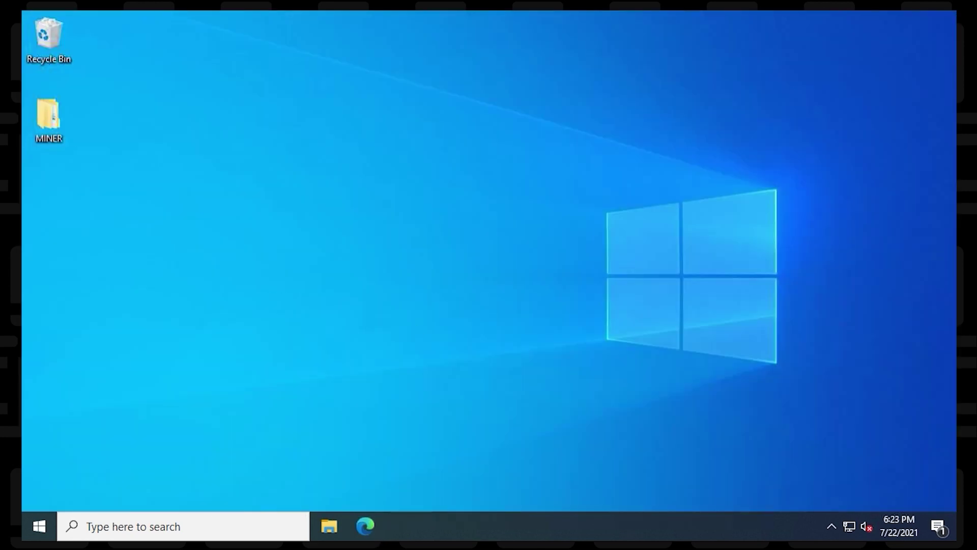
Extract unMineable.Miner.1.1.0-beta-mfi.zip into its own folder in MINER and launch the miner.
double_click(48, 117)
right_click(248, 128)
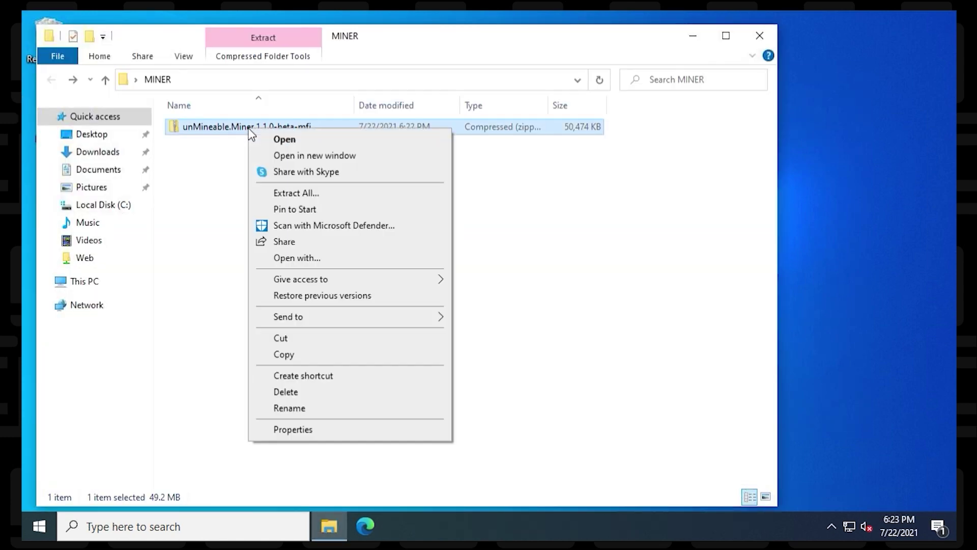
click(285, 194)
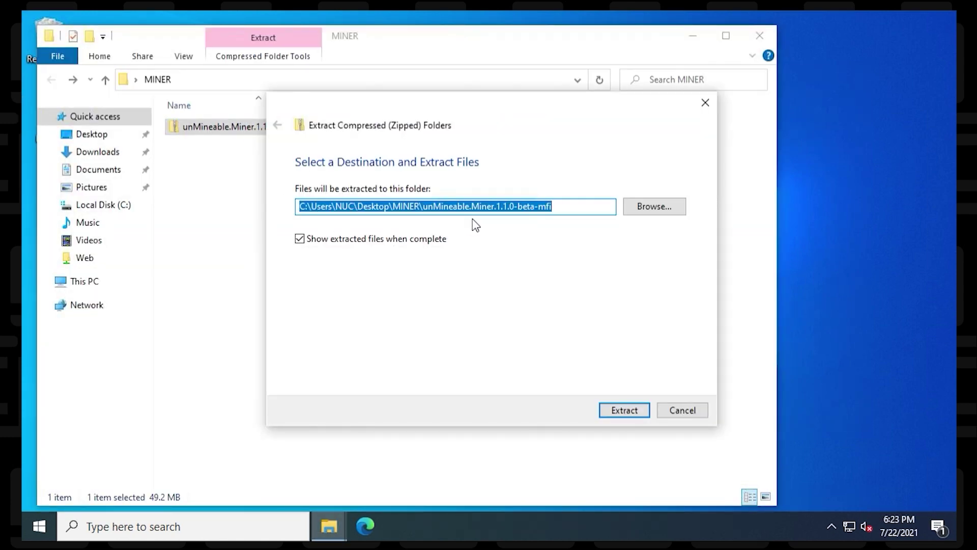
click(614, 414)
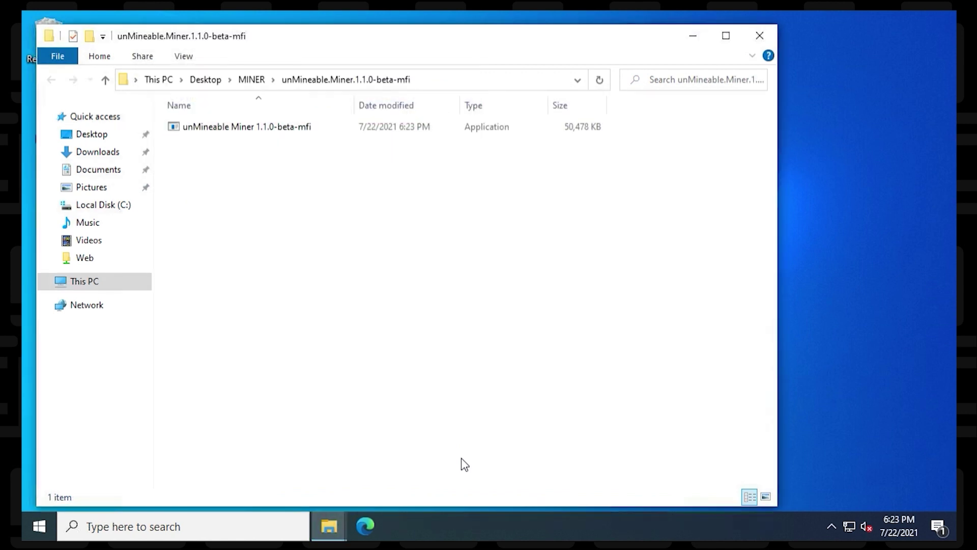
double_click(256, 133)
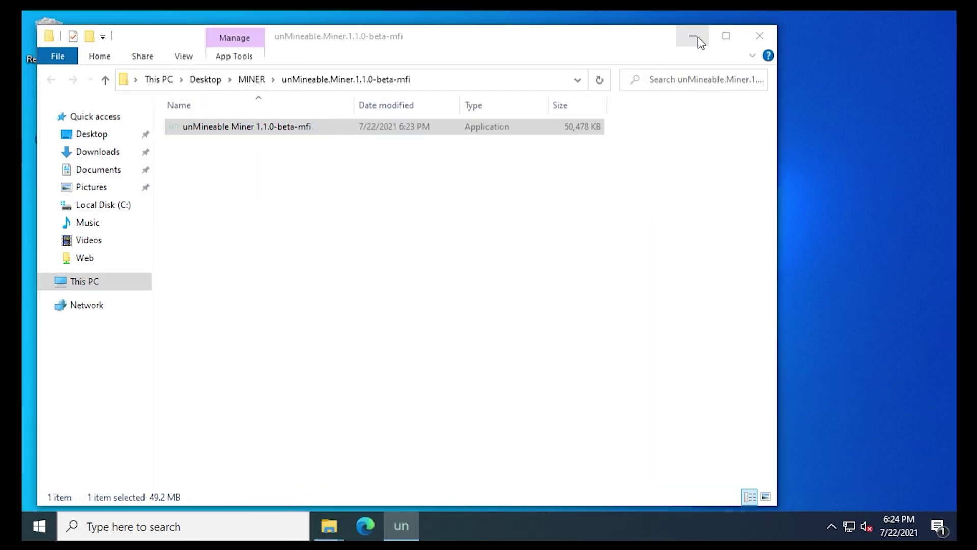
Clear away the Explorer windows and continue past the unMineable Miner intro screen.
click(701, 43)
click(758, 36)
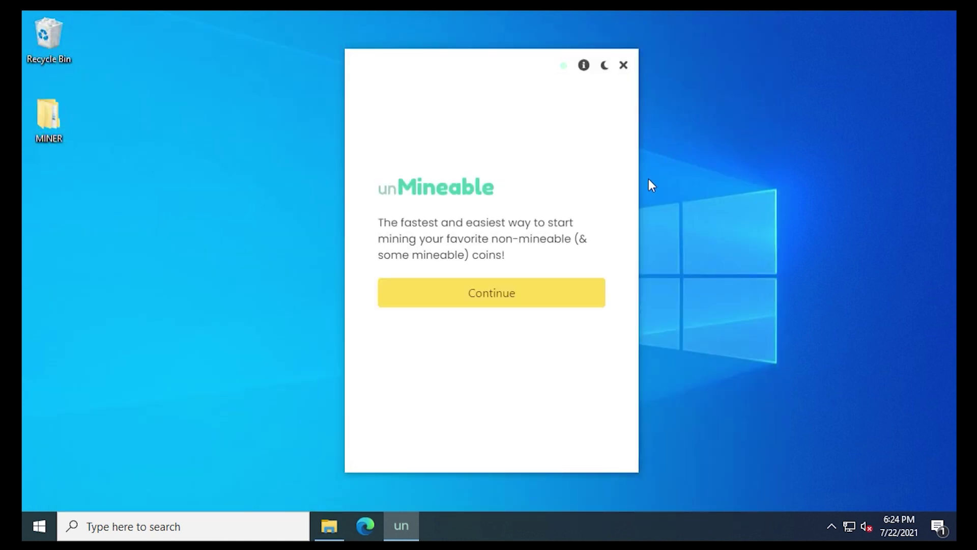
click(521, 293)
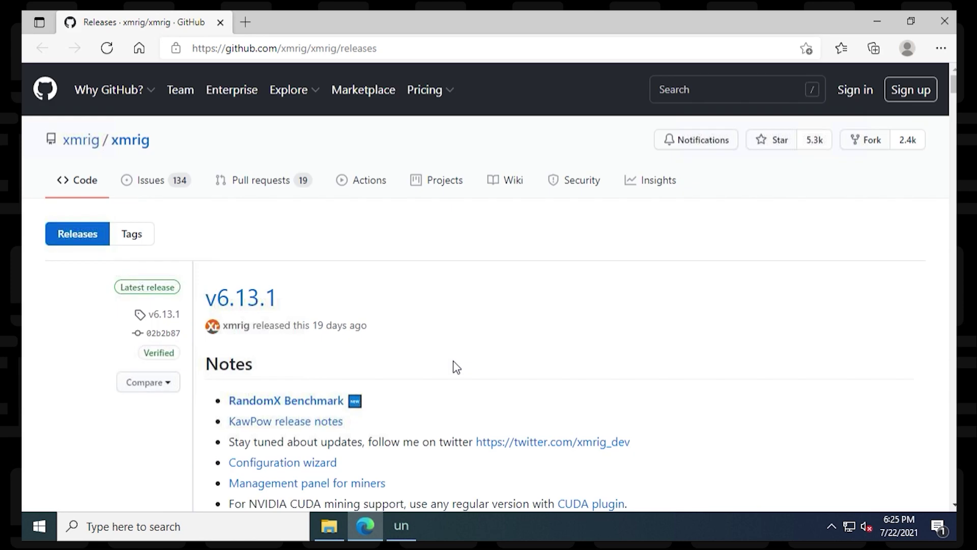
Save xmrig-6.13.1-msvc-win64.zip from the v6.13.1 release assets into the MINER folder.
scroll(426, 326, down, 15)
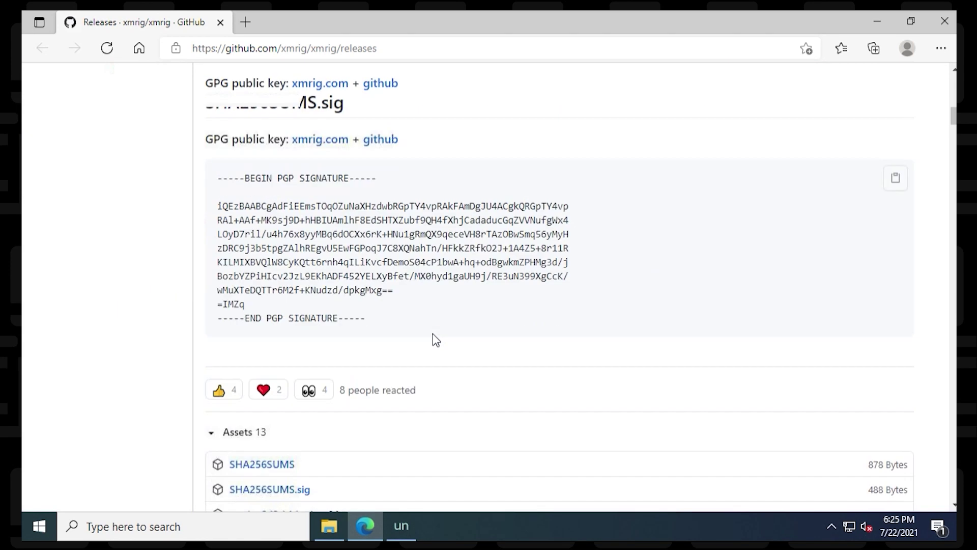
scroll(439, 344, down, 6)
scroll(440, 344, up, 1)
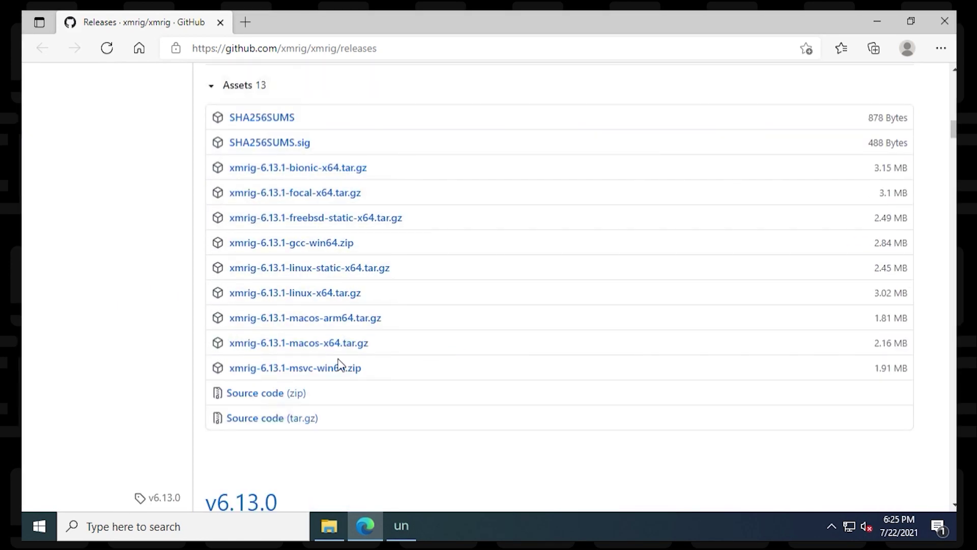
right_click(323, 372)
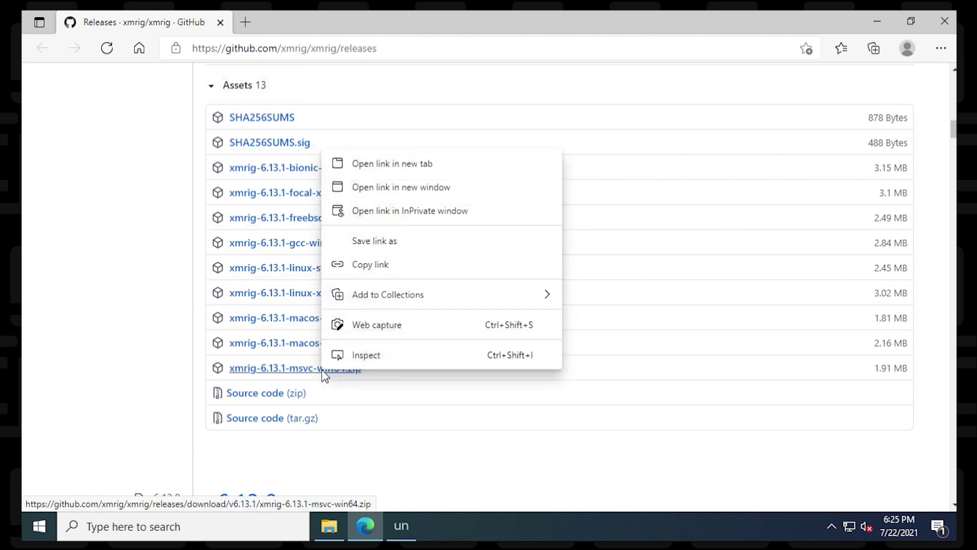
click(395, 241)
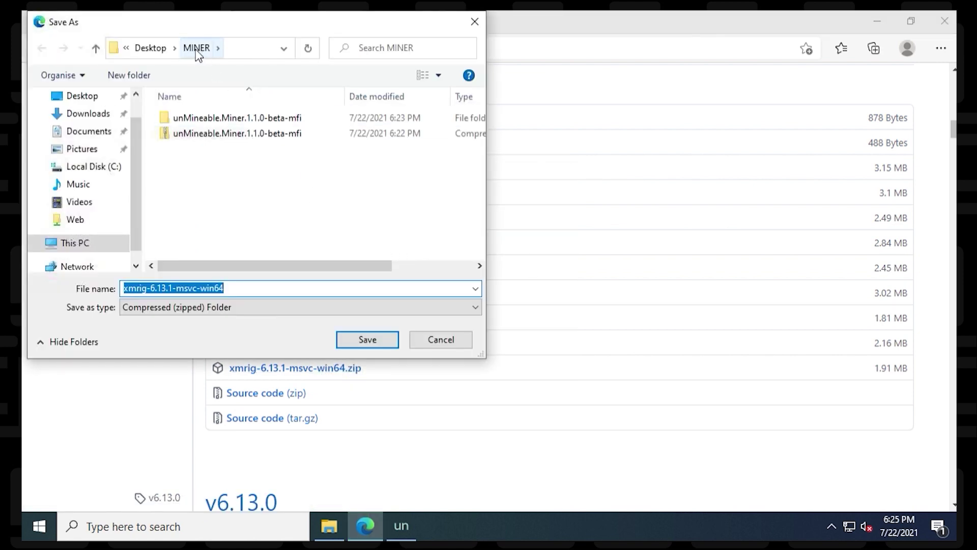
click(369, 341)
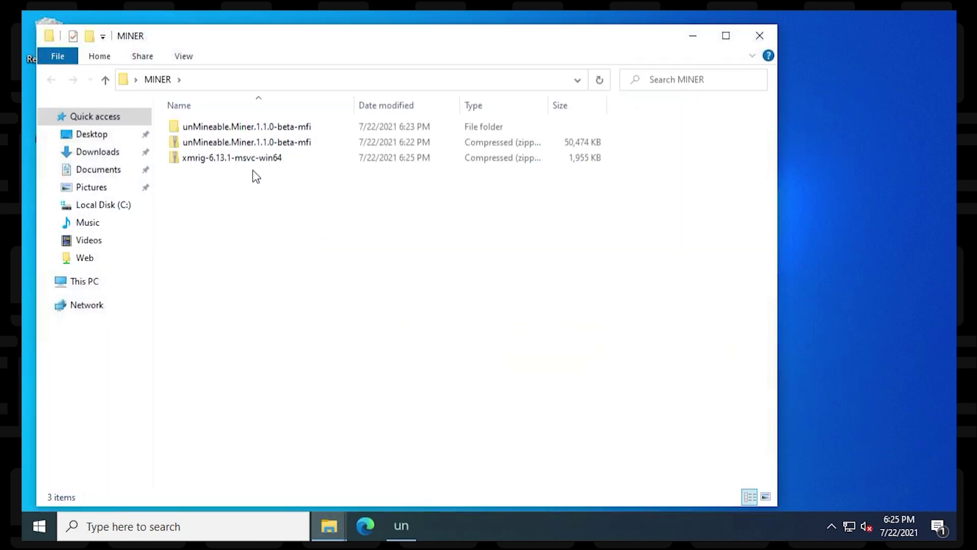
Extract xmrig-6.13.1-msvc-win64.zip in MINER, check the xmrig-6.13.1 folder, then close both windows.
click(254, 158)
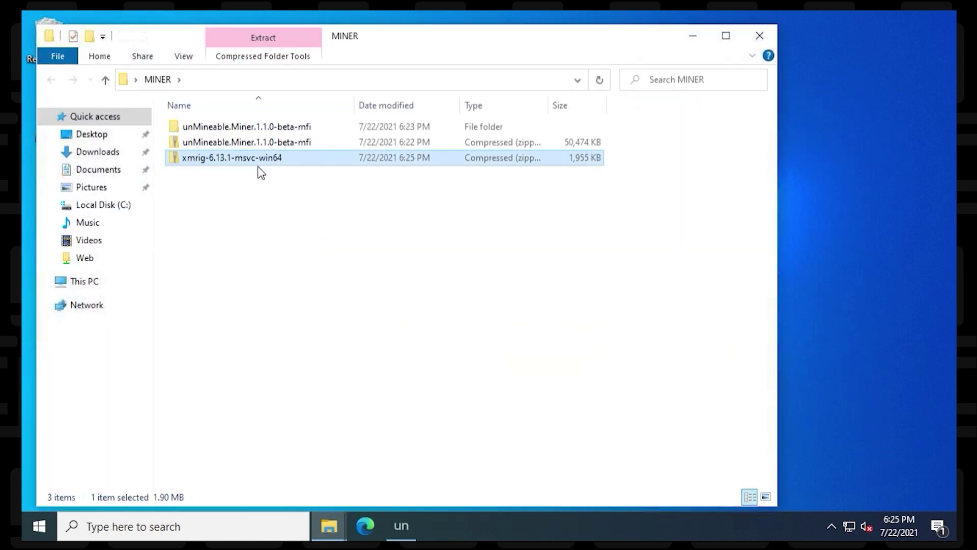
right_click(253, 162)
click(312, 227)
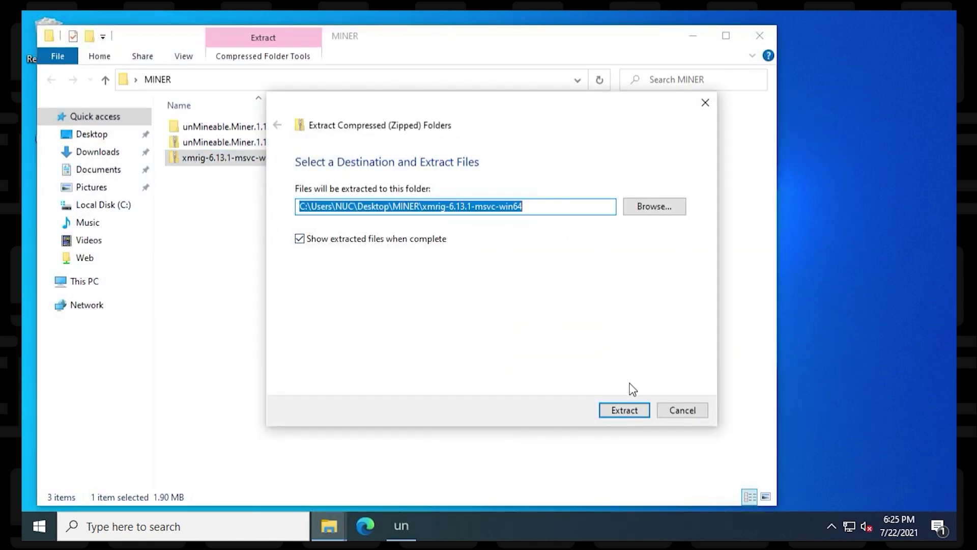
click(630, 410)
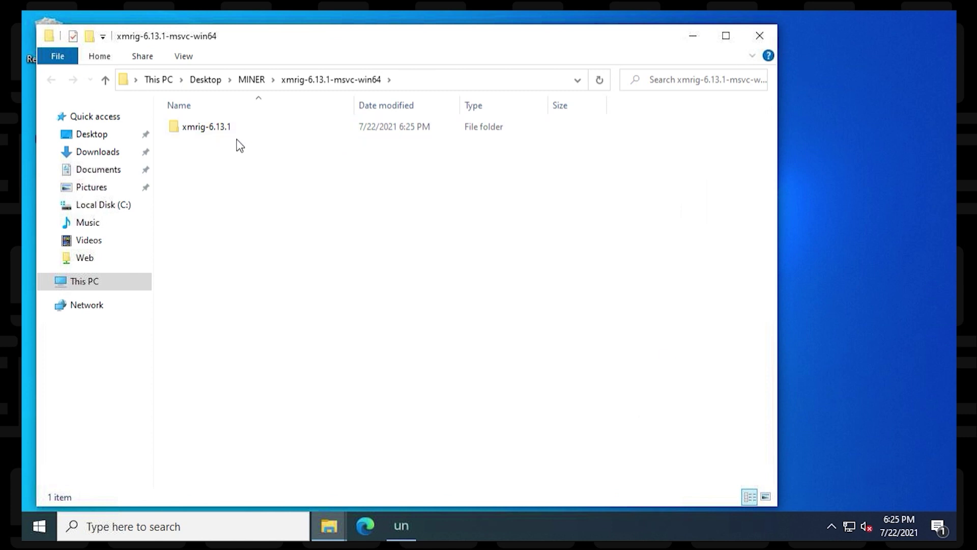
double_click(229, 128)
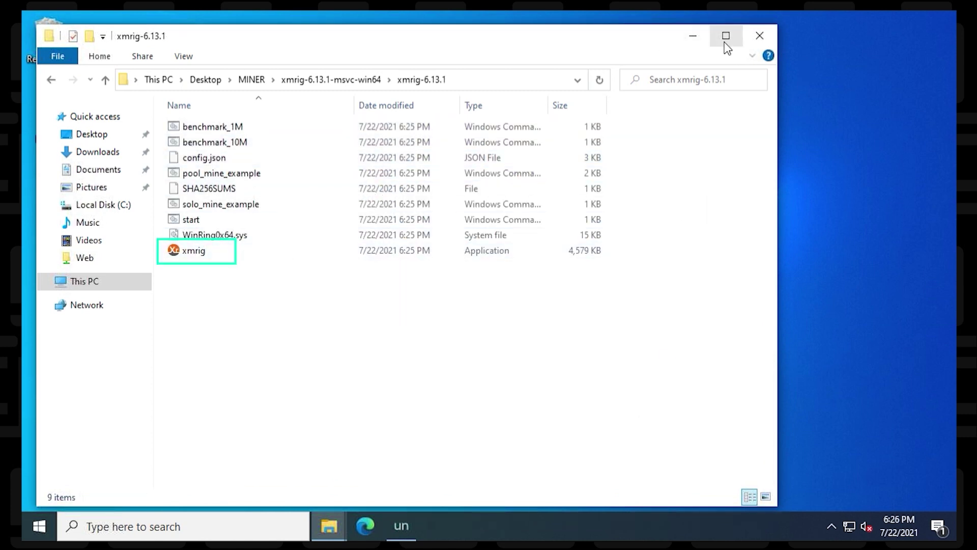
click(759, 35)
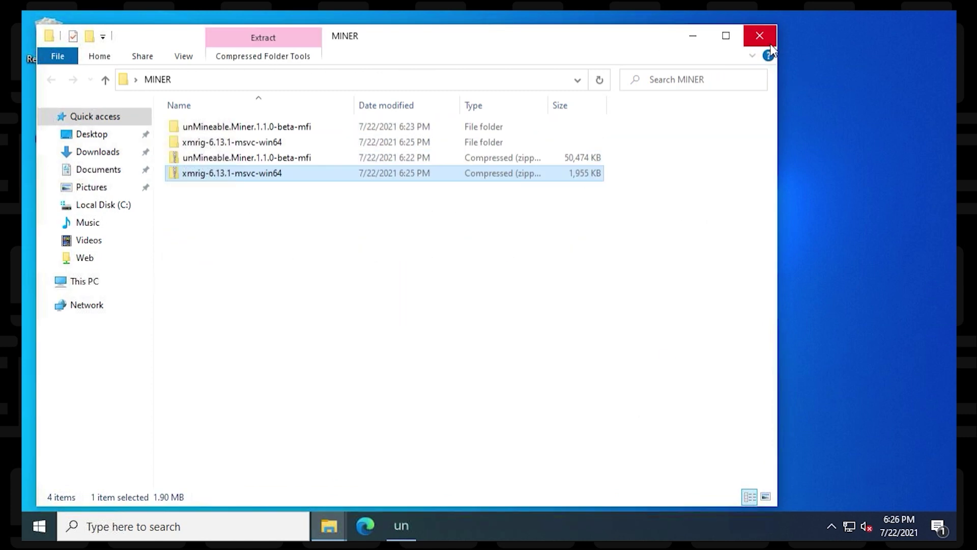
click(758, 35)
Set the mining file to xmrig.exe in MINER\xmrig-6.13.1-msvc-win64\xmrig-6.13.1 and proceed.
click(590, 282)
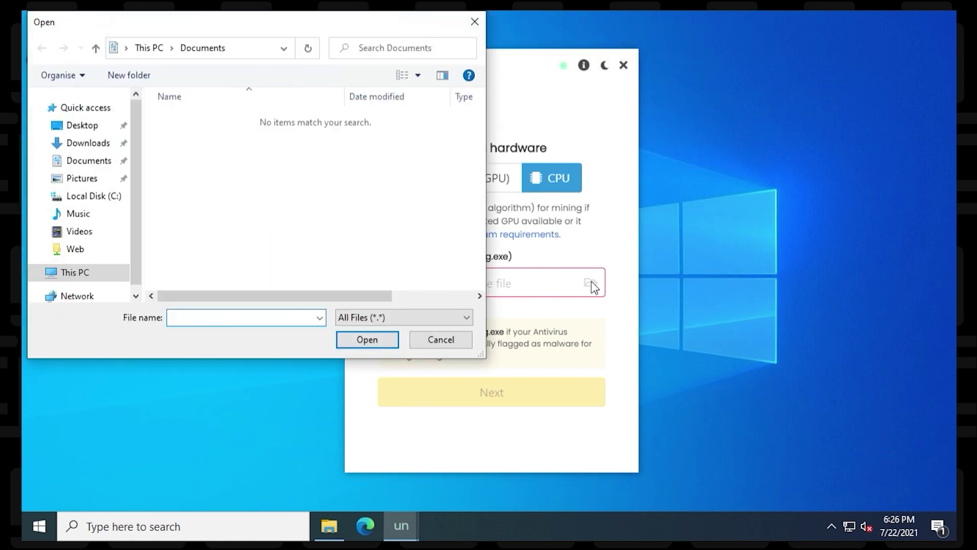
click(93, 127)
double_click(178, 118)
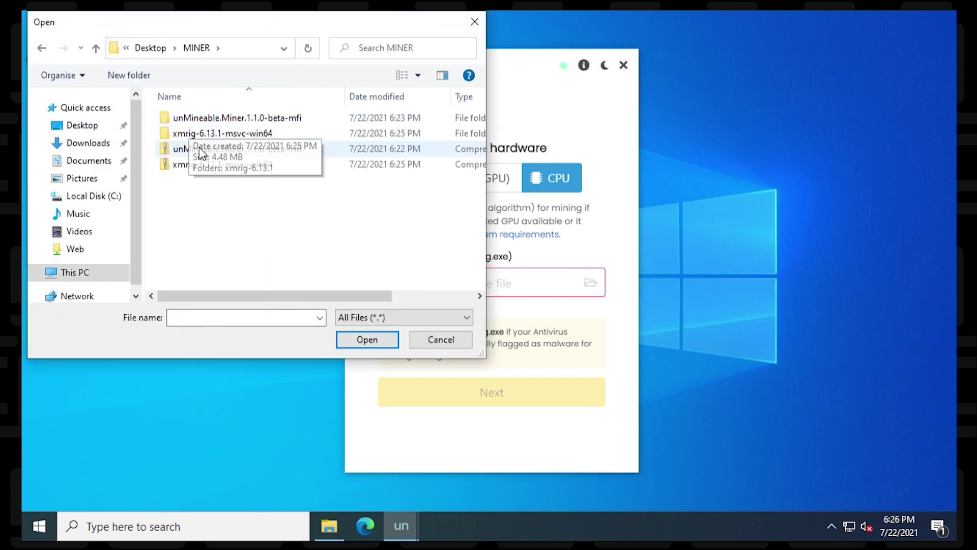
double_click(199, 130)
double_click(199, 121)
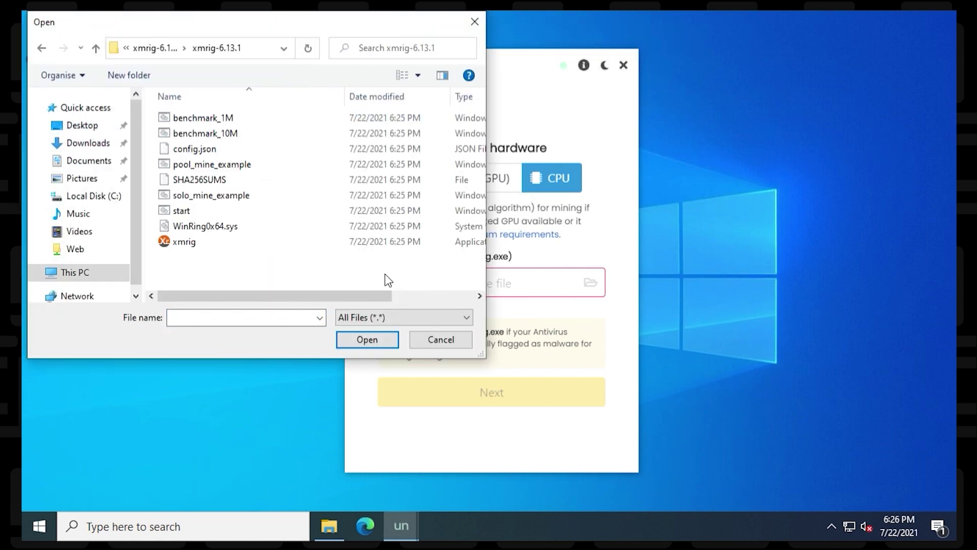
double_click(185, 244)
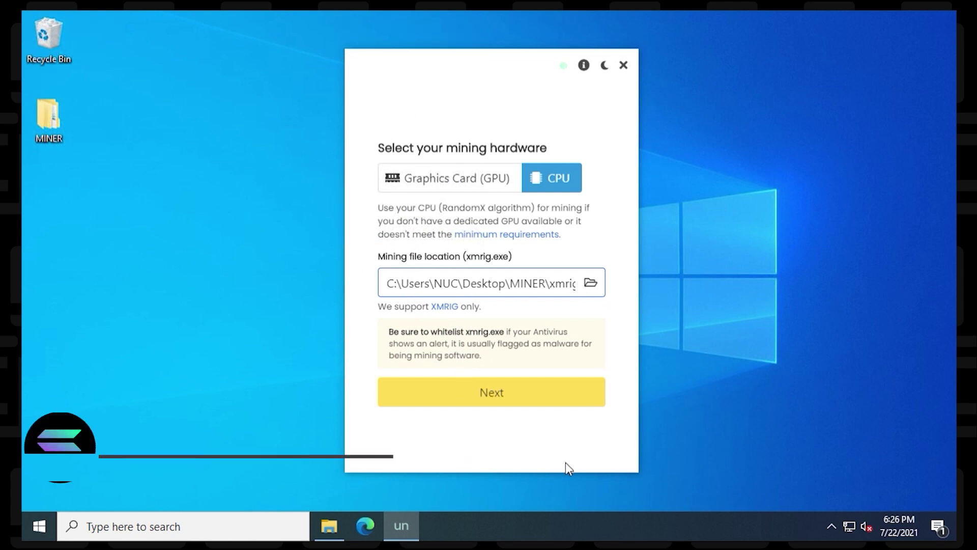
click(493, 393)
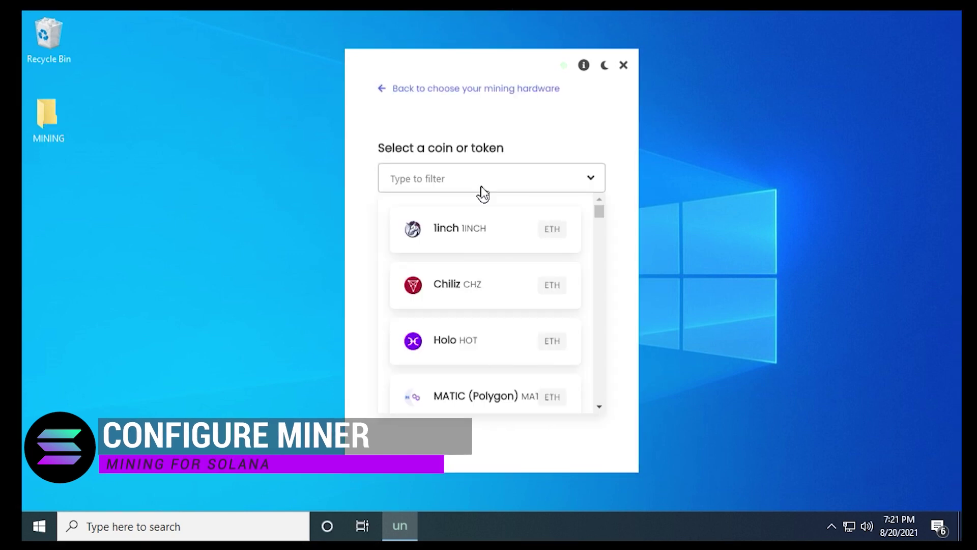
Filter the coin list with 'sol' and pick Solana (SOL).
text(sol)
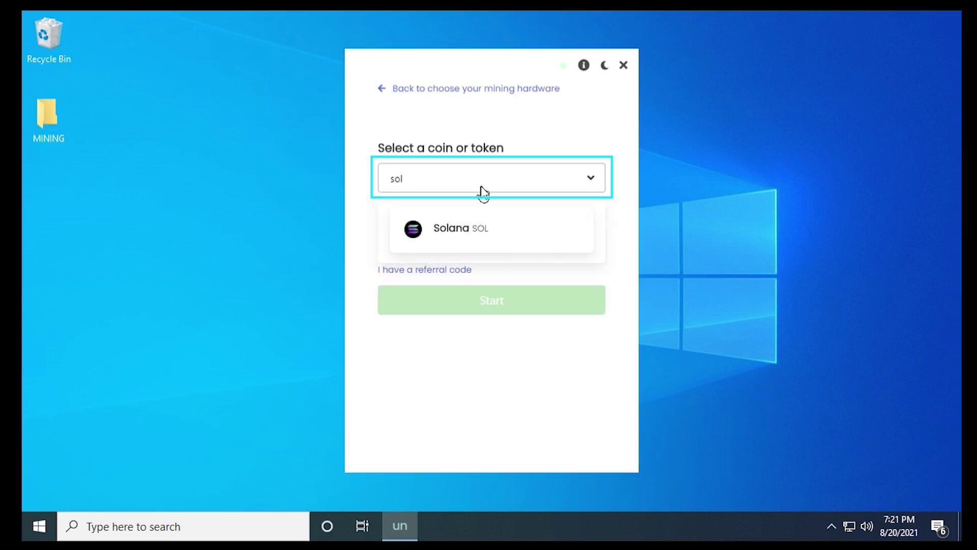
click(469, 232)
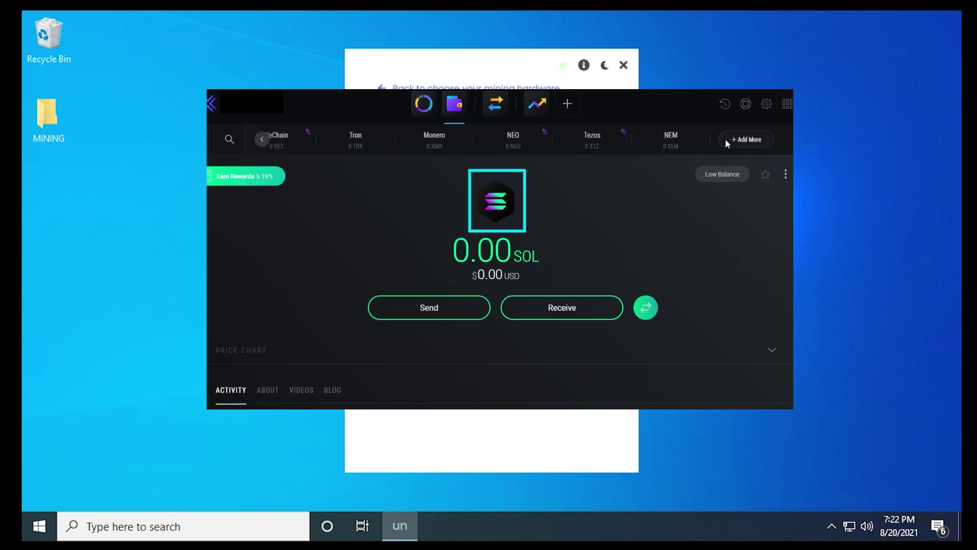
Show the Exodus Solana receive address and copy it to the clipboard.
click(575, 305)
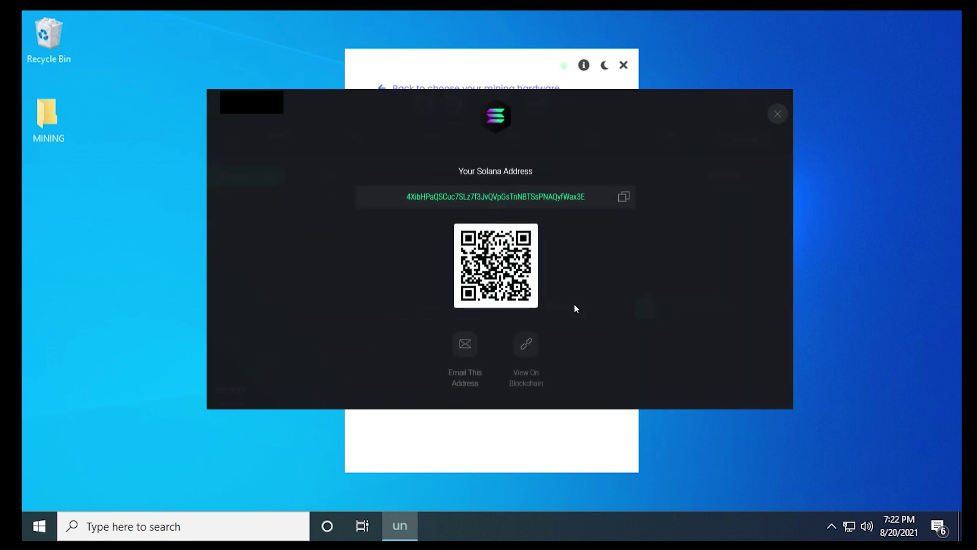
click(625, 197)
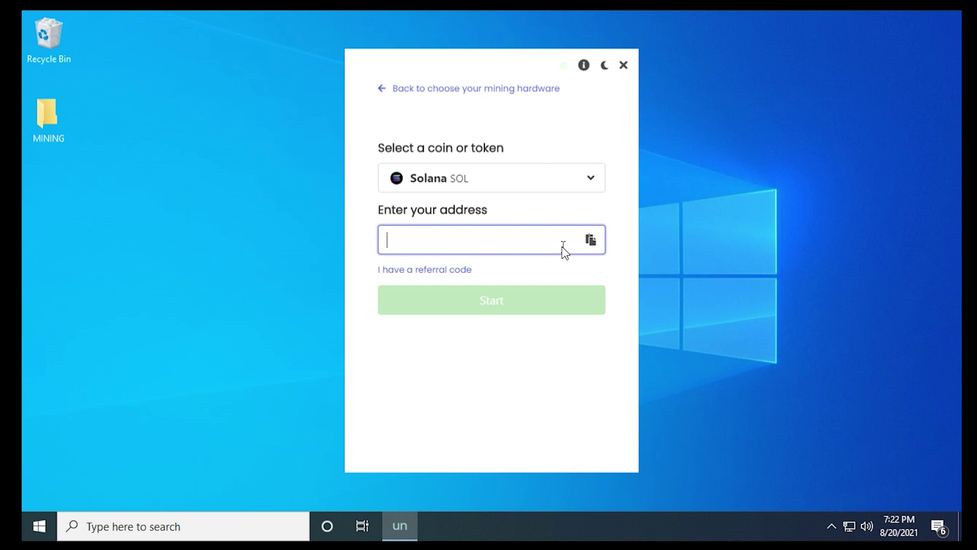
Paste the Solana wallet address, enter the referral code, and start mining.
click(591, 241)
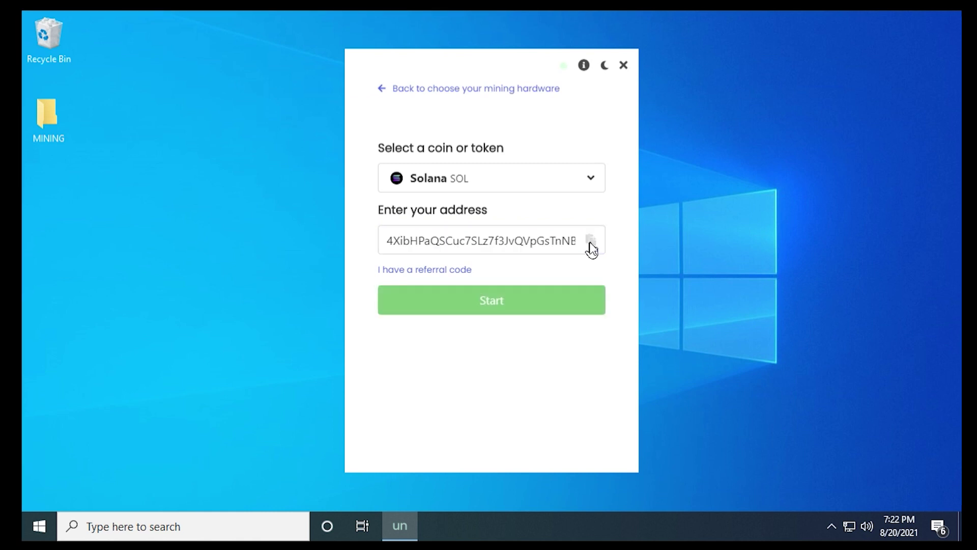
click(443, 275)
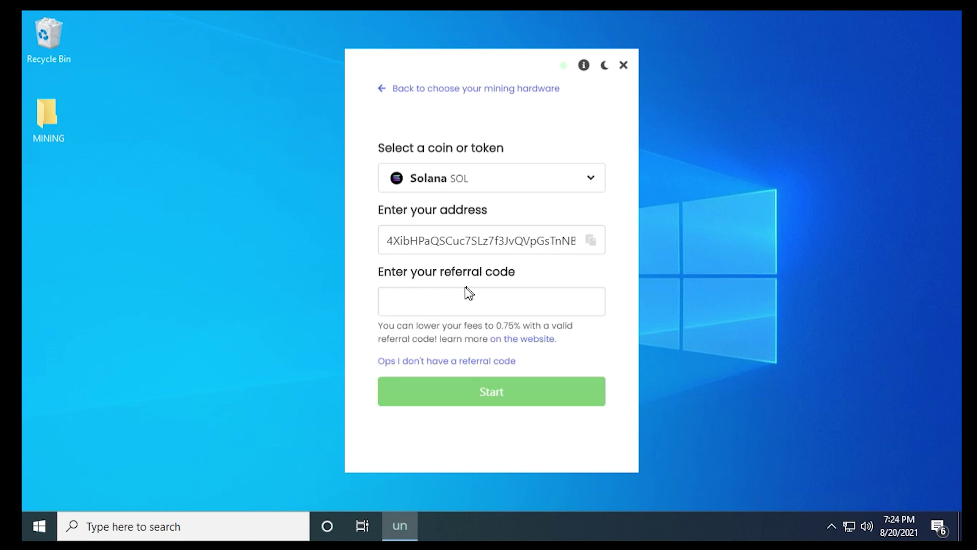
click(427, 298)
click(426, 298)
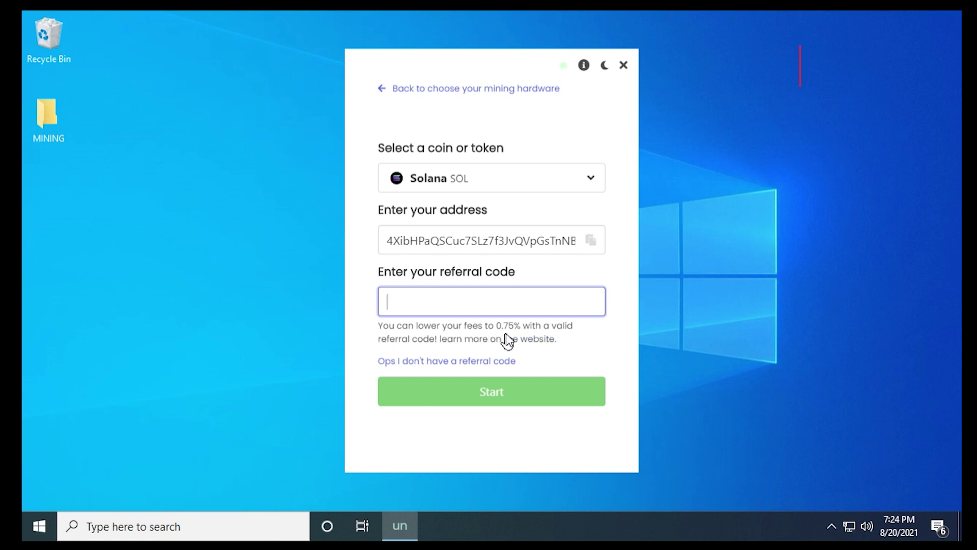
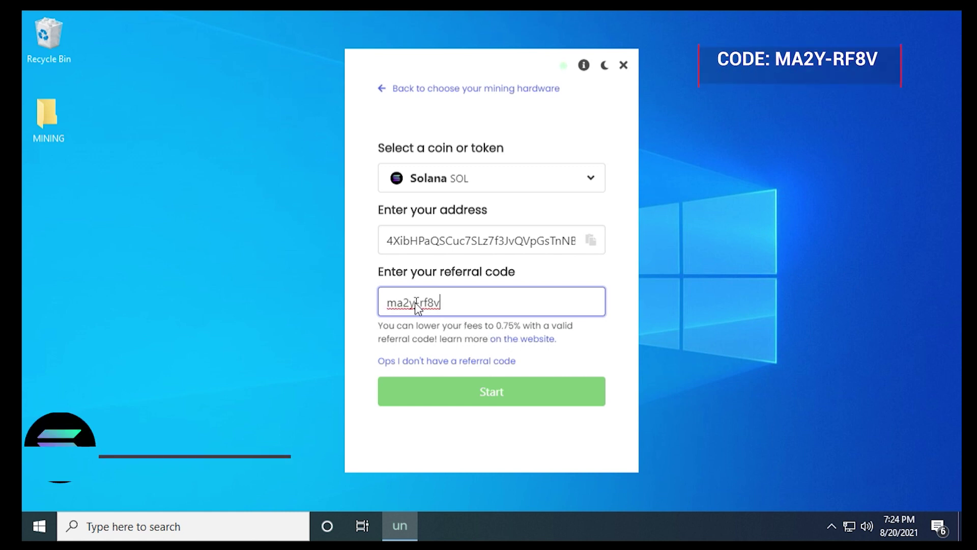
click(474, 391)
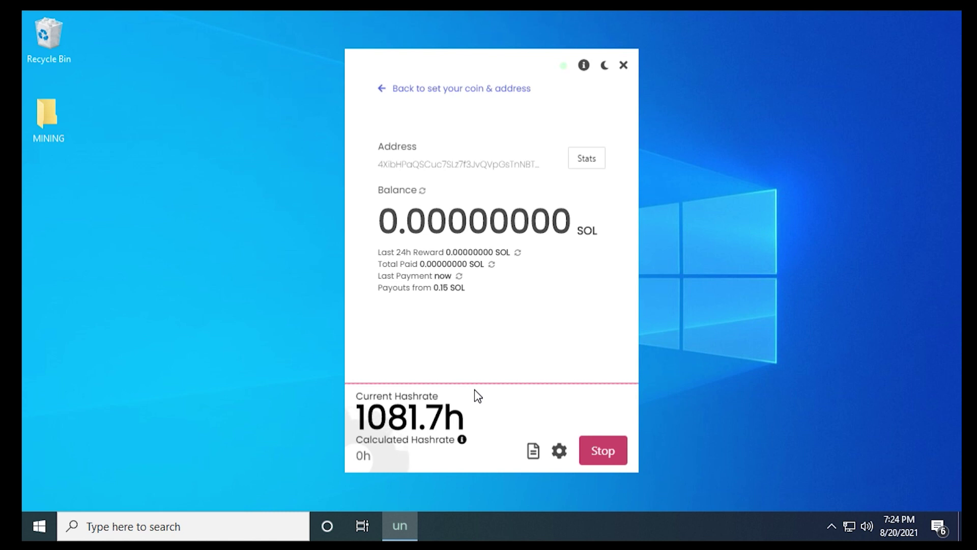
Open the wallet's SOL web stats, confirm Payments shows no payouts yet, and enable auto pay.
click(587, 158)
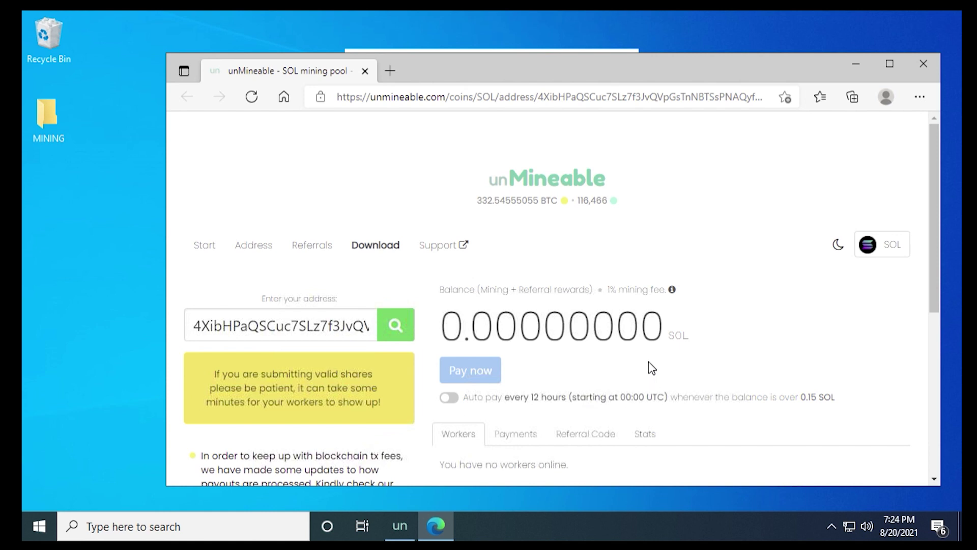
drag(931, 234, 922, 338)
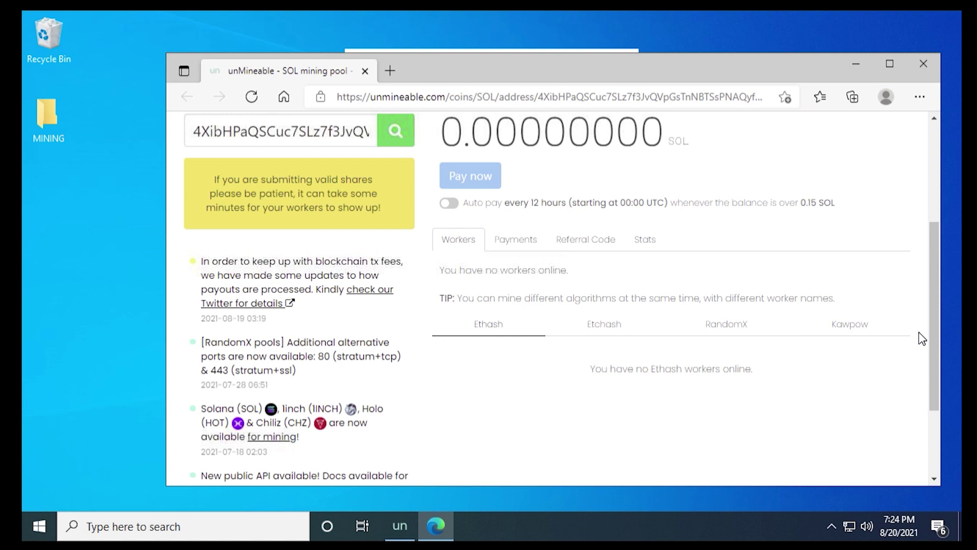
click(509, 244)
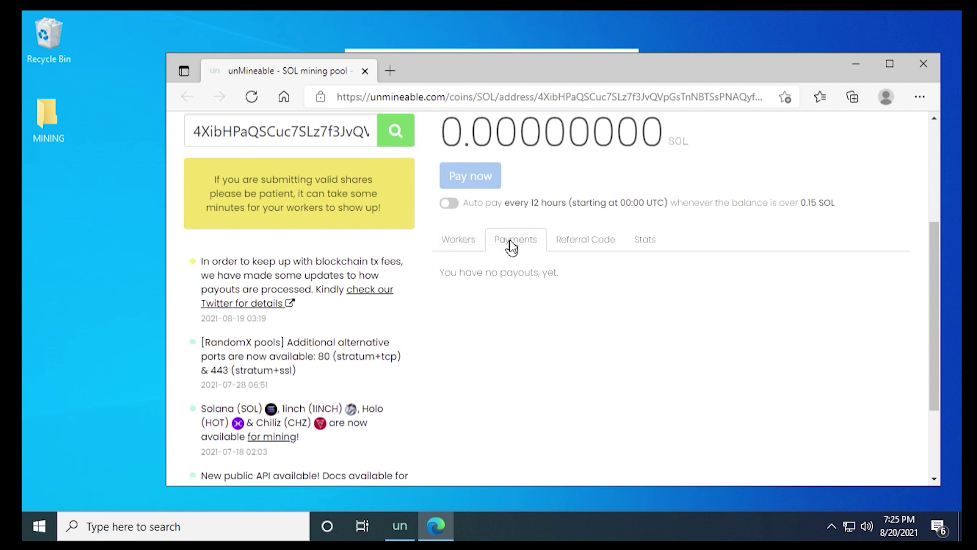
click(450, 203)
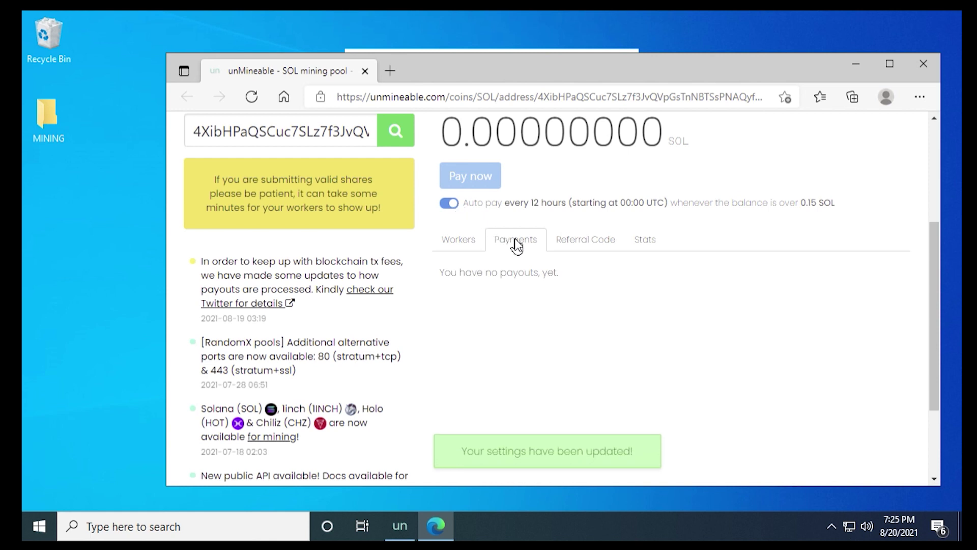
Show the wallet's referral code and share link, which earn 0.25% of referrals' mining rewards.
click(565, 245)
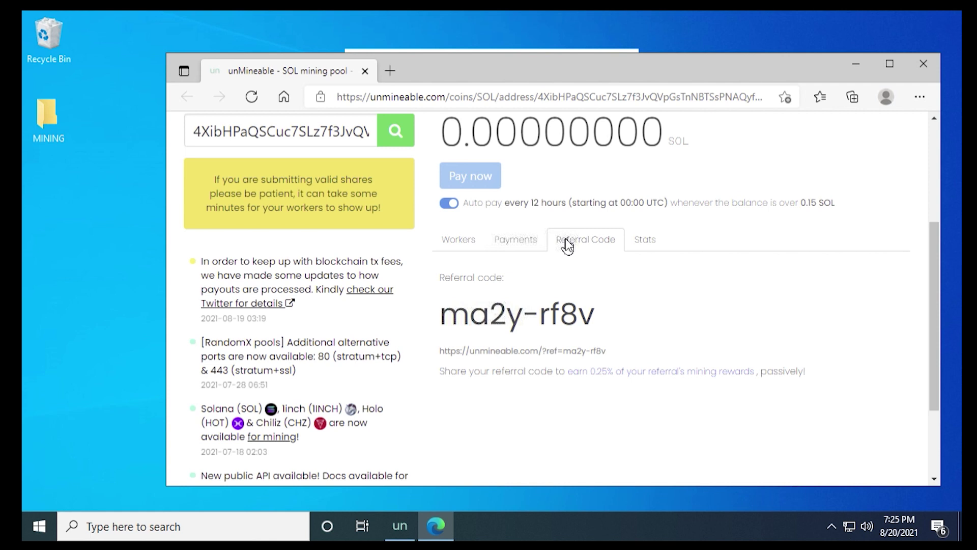
Review the SOL balance, threshold and fee stats, then close Edge to see the miner hashing at 1129.68h.
click(643, 243)
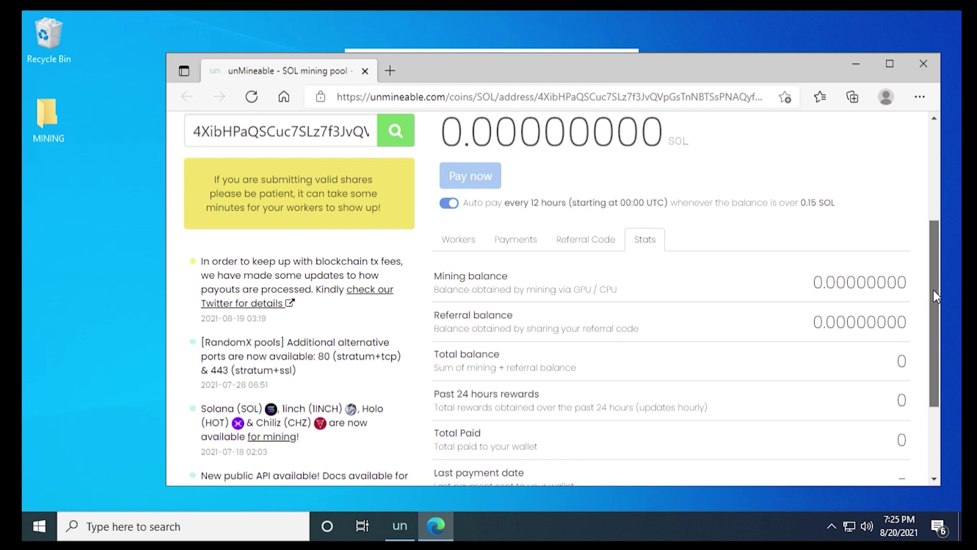
drag(934, 291, 928, 326)
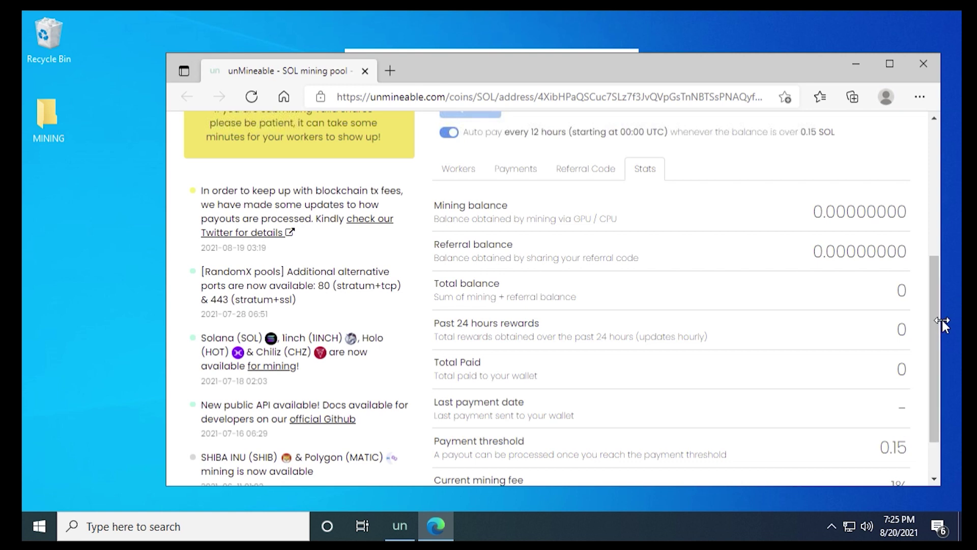
drag(938, 321, 936, 337)
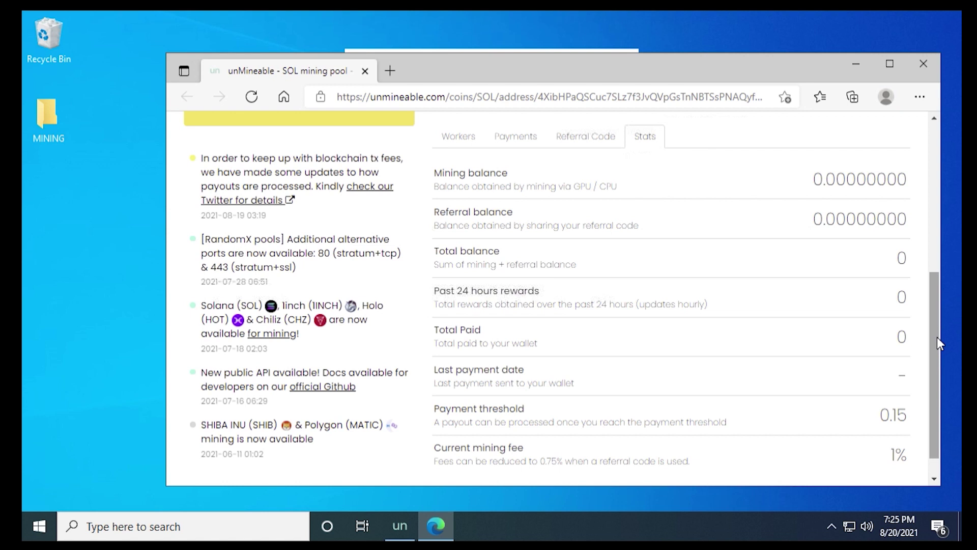
click(914, 66)
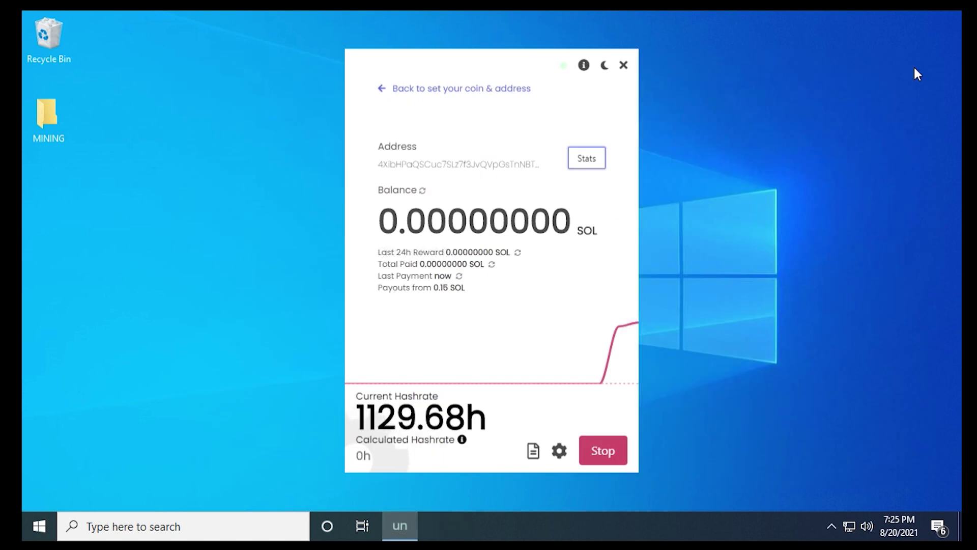